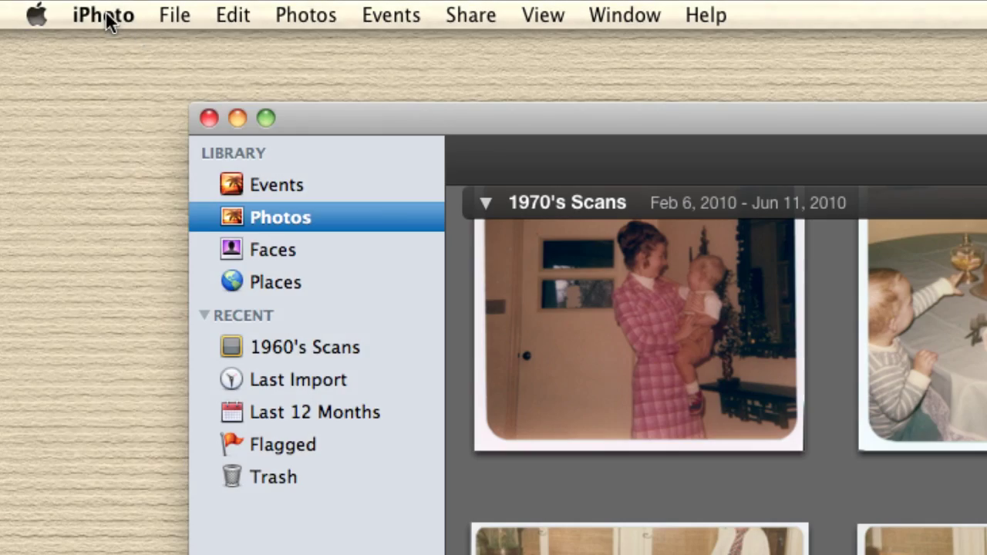
Check iPhoto's Advanced preferences, where copying items into the library is on, then close them.
click(106, 16)
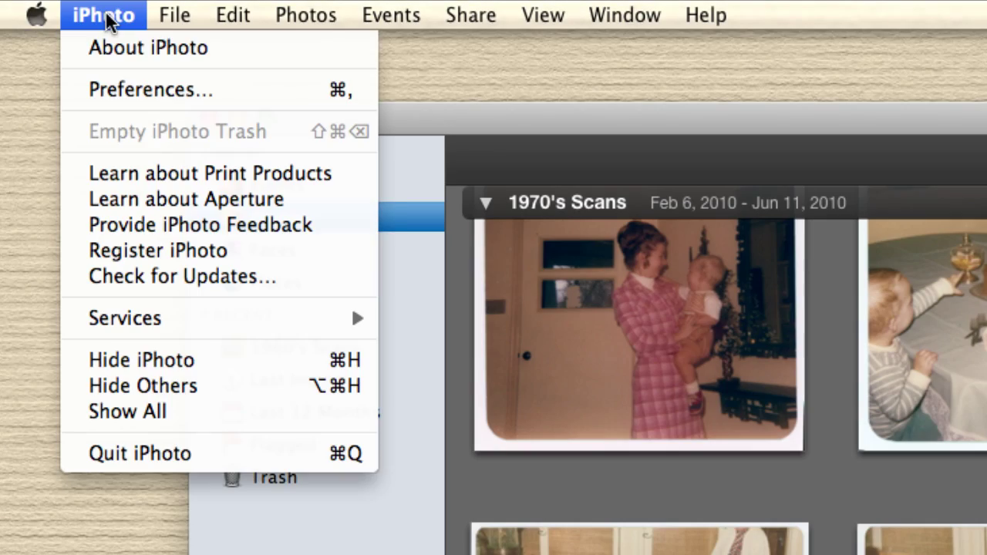
click(101, 88)
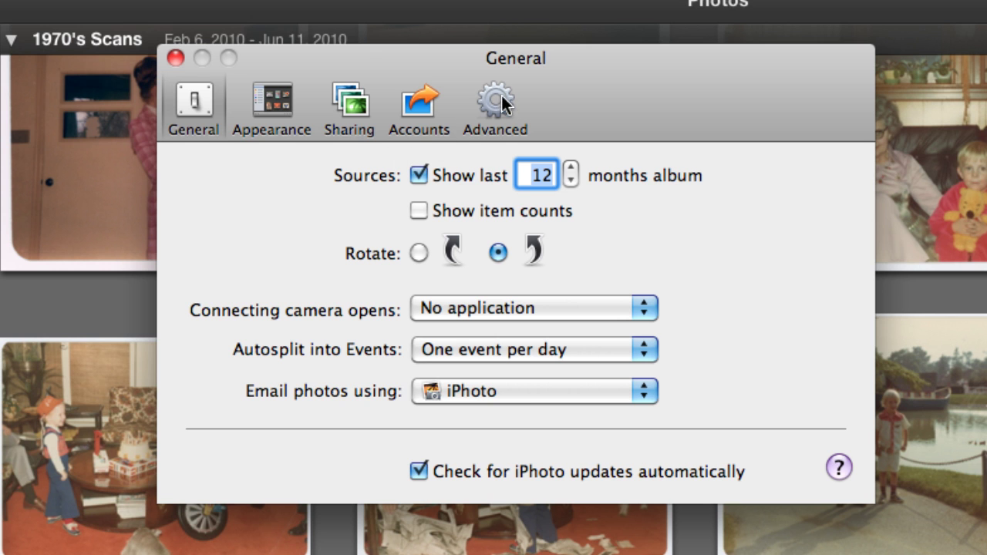
click(501, 95)
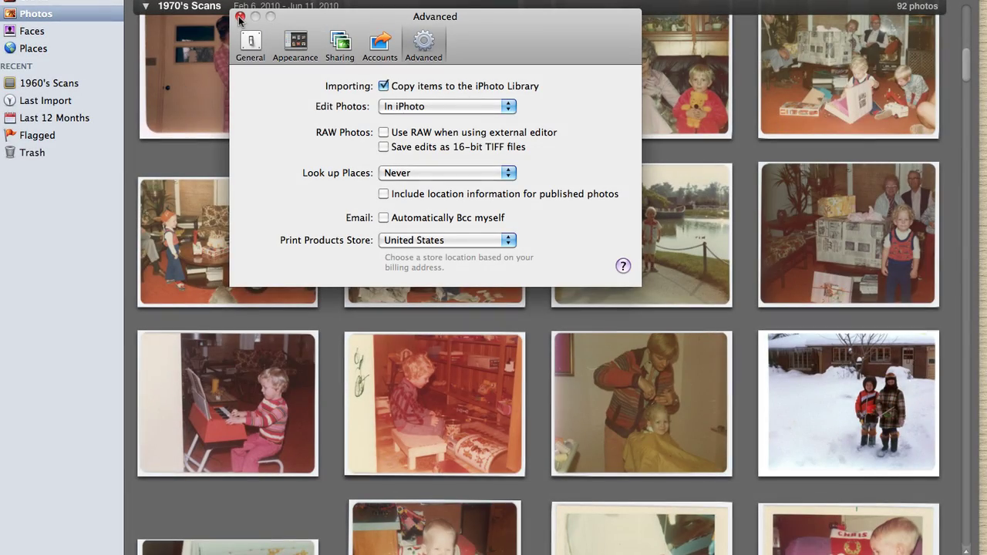
click(240, 17)
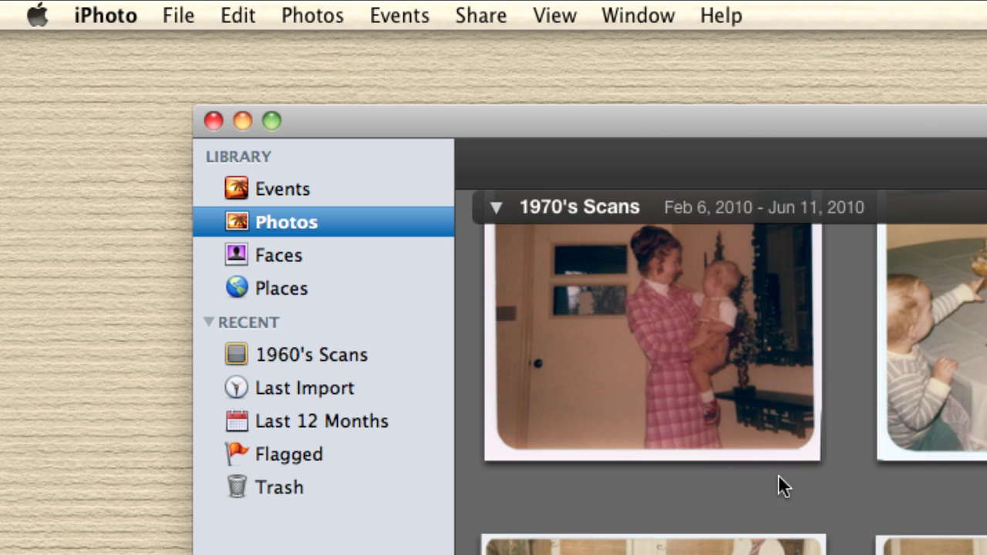
click(45, 0)
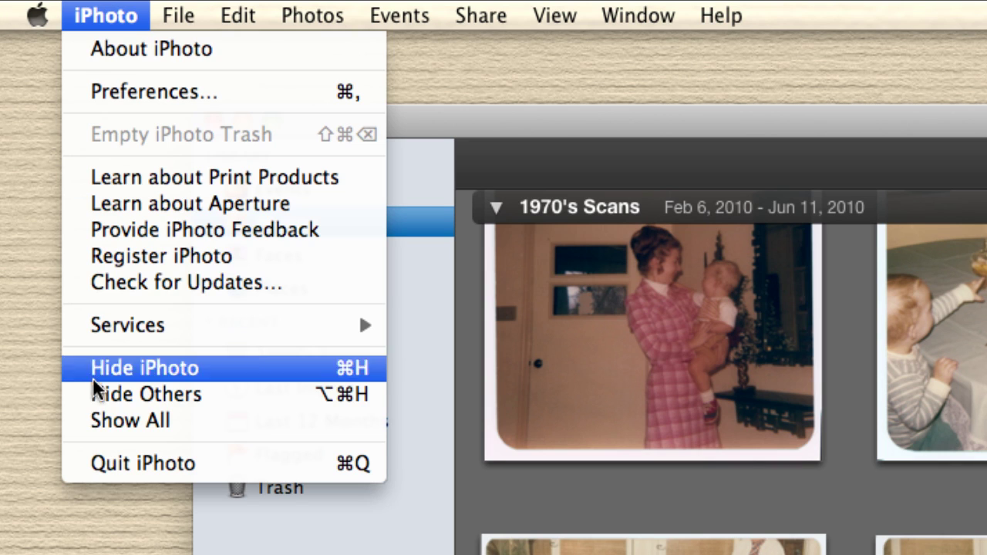
Quit iPhoto and open the home folder's Pictures folder from the Macbook Pro drive.
click(91, 463)
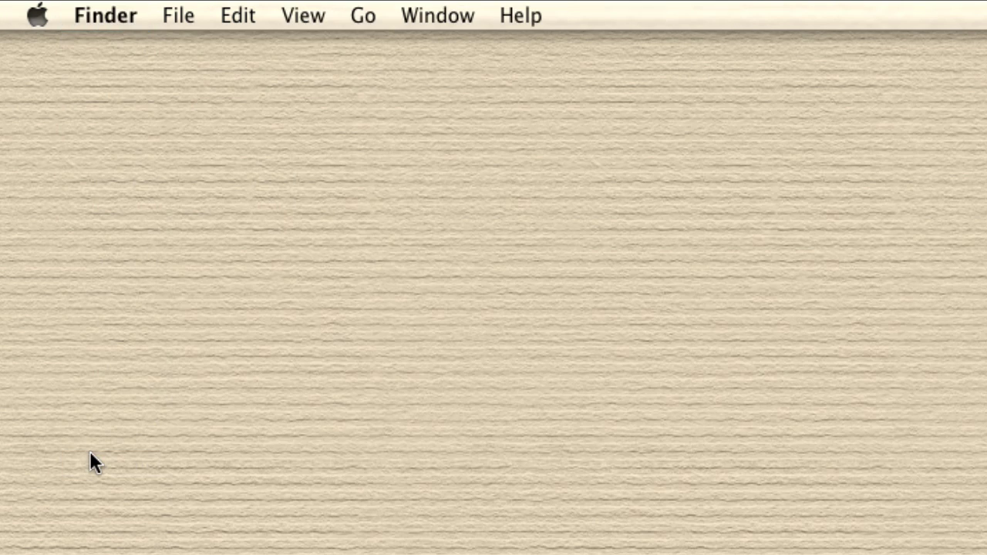
double_click(876, 96)
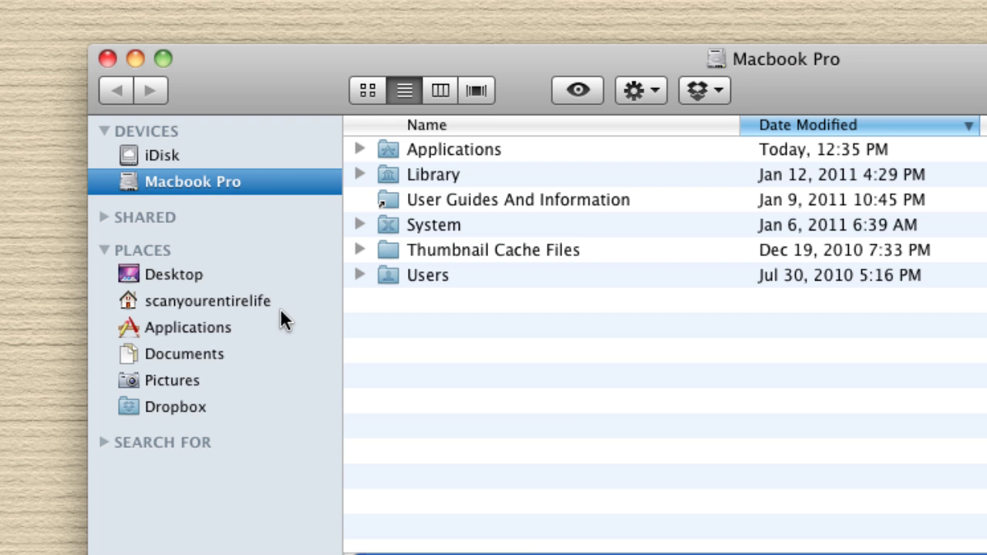
click(221, 302)
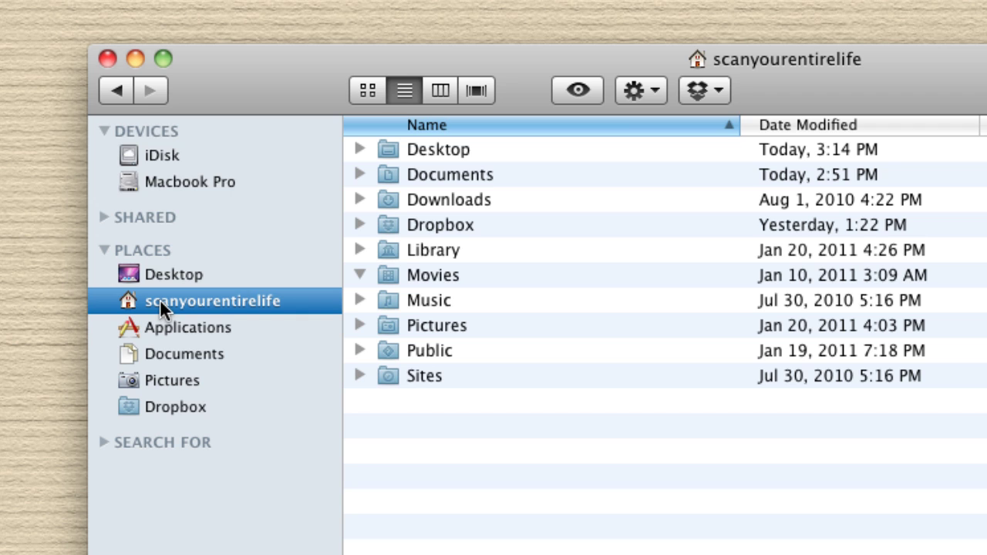
double_click(391, 322)
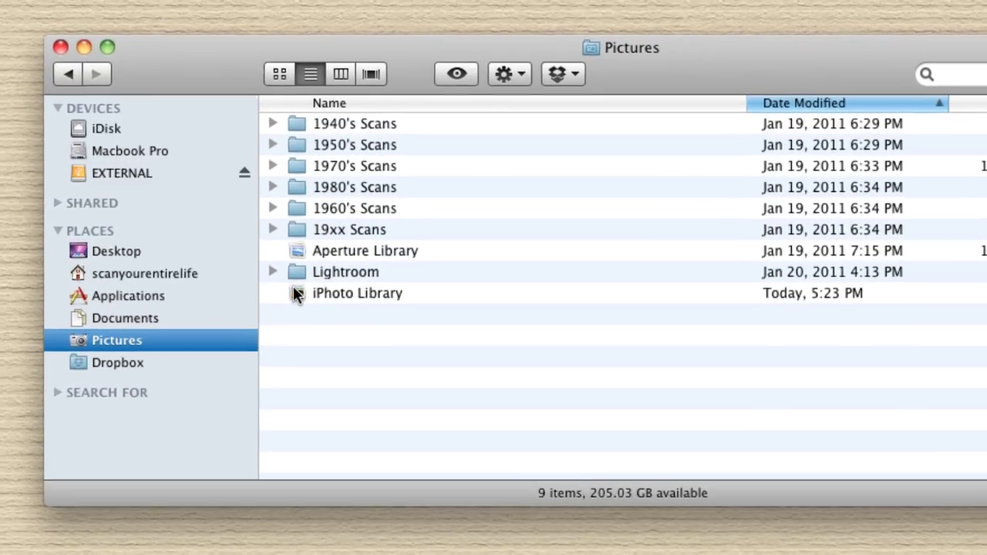
Drag the 1.33 GB iPhoto Library from Pictures onto the EXTERNAL drive to copy it.
drag(294, 292, 986, 171)
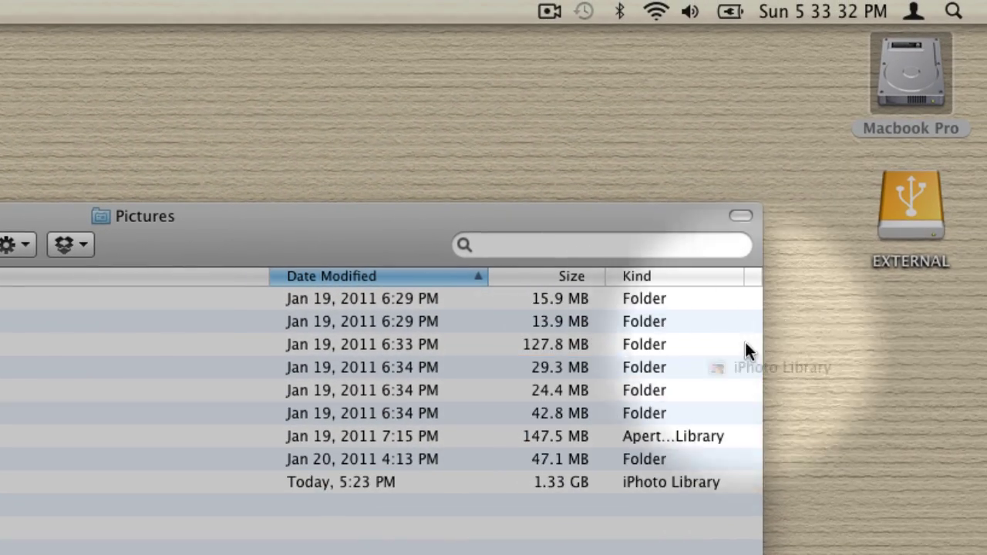
drag(745, 345, 893, 199)
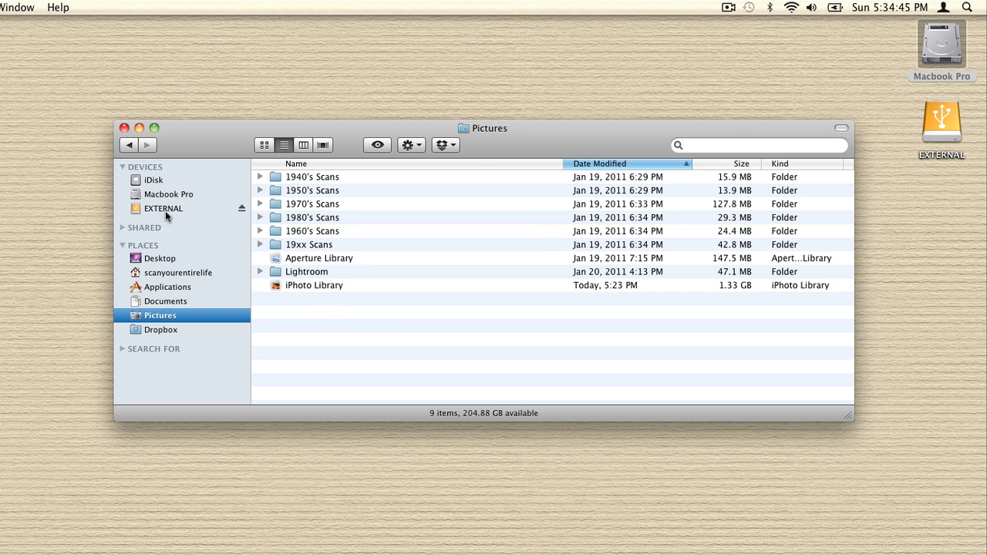
Open the EXTERNAL drive in a window below Pictures and compare the two iPhoto Libraries.
double_click(941, 121)
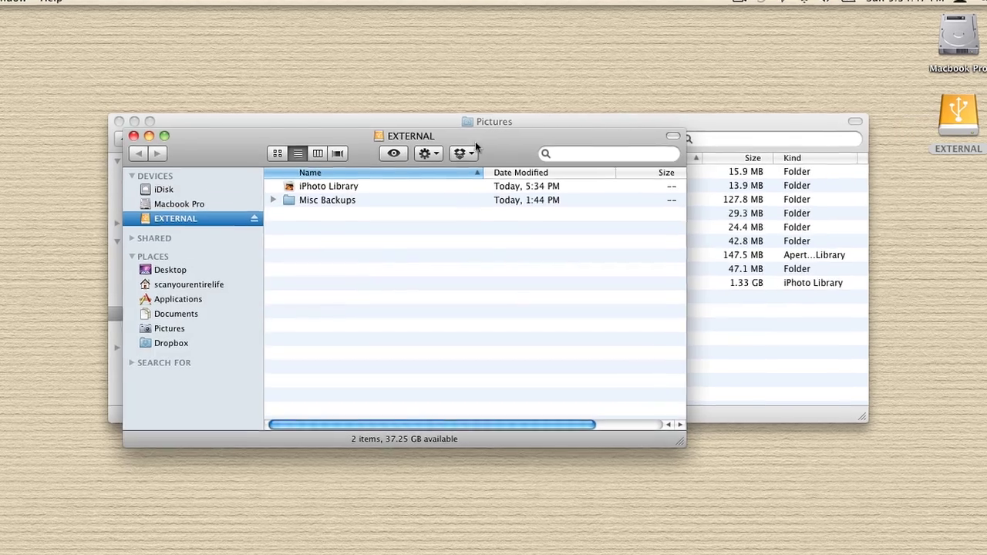
drag(473, 143, 505, 413)
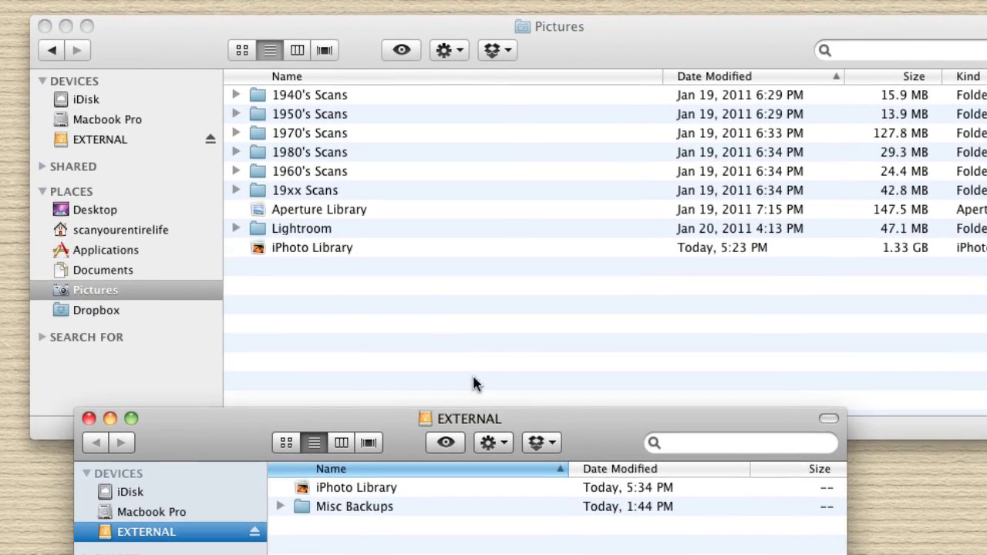
click(337, 247)
click(337, 247)
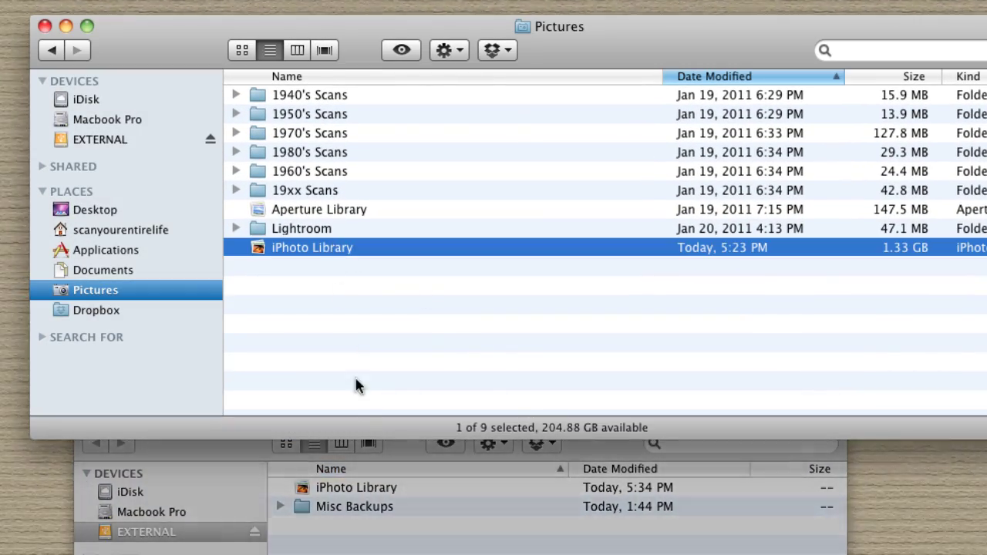
click(360, 499)
click(359, 491)
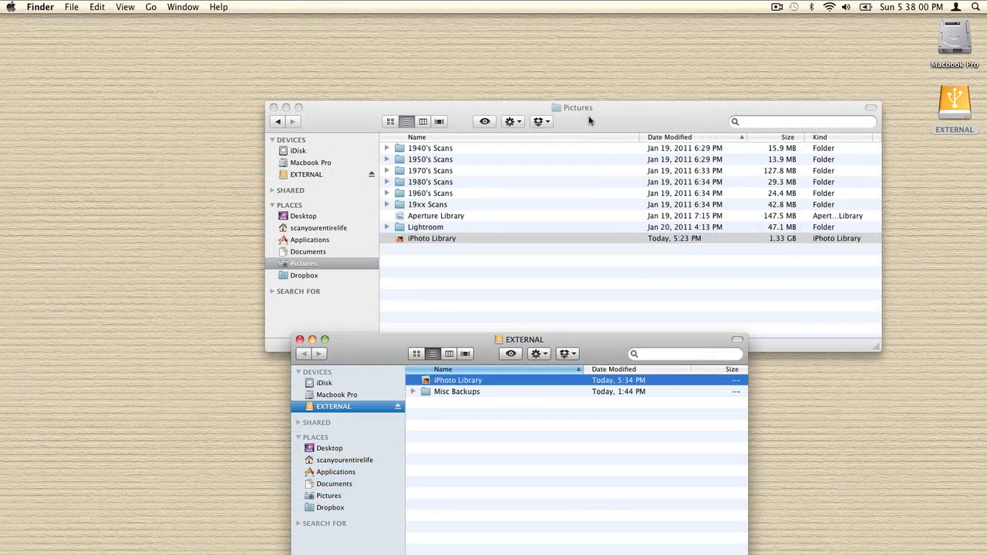
click(579, 50)
drag(590, 121, 584, 71)
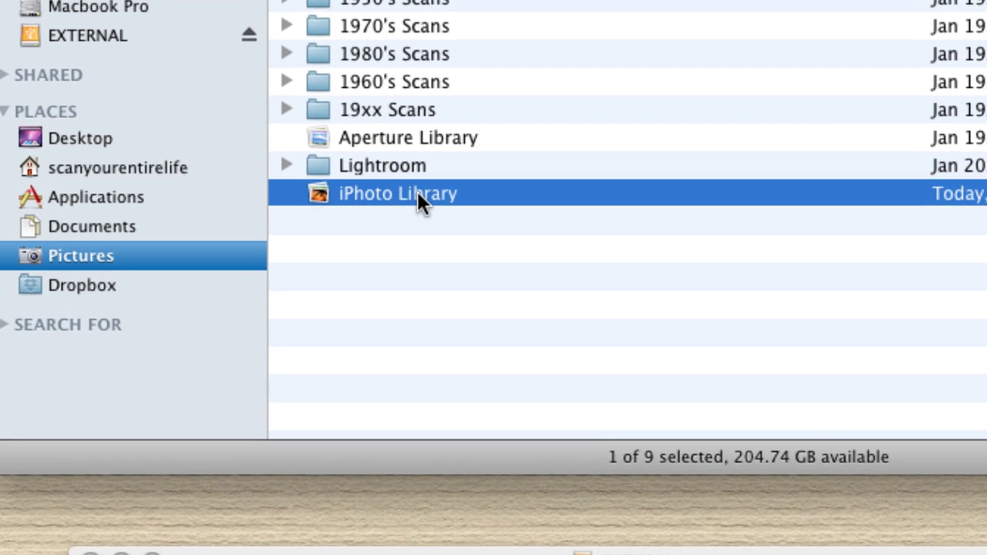
Rename the local library in Pictures to 'iPhoto Library - old'.
click(417, 193)
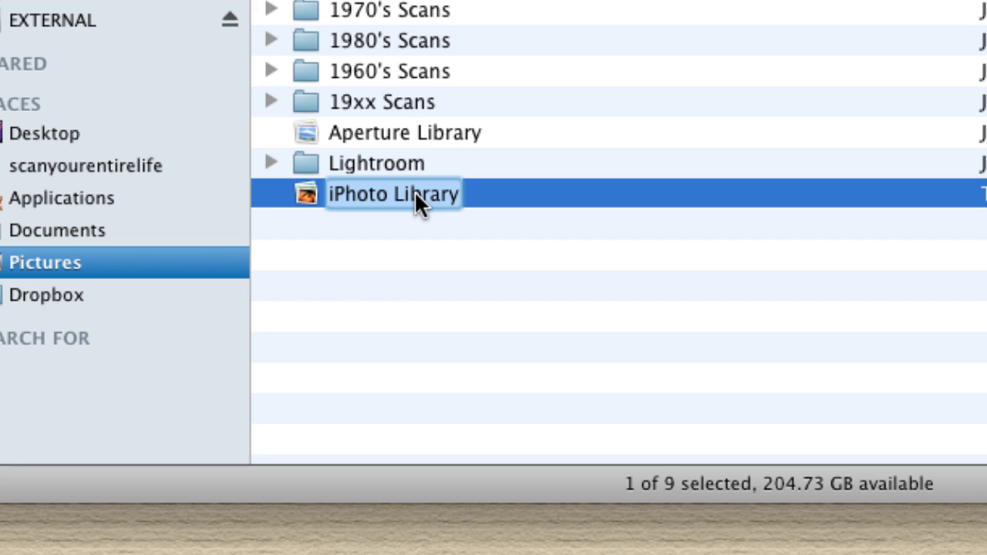
key(Right)
text(- )
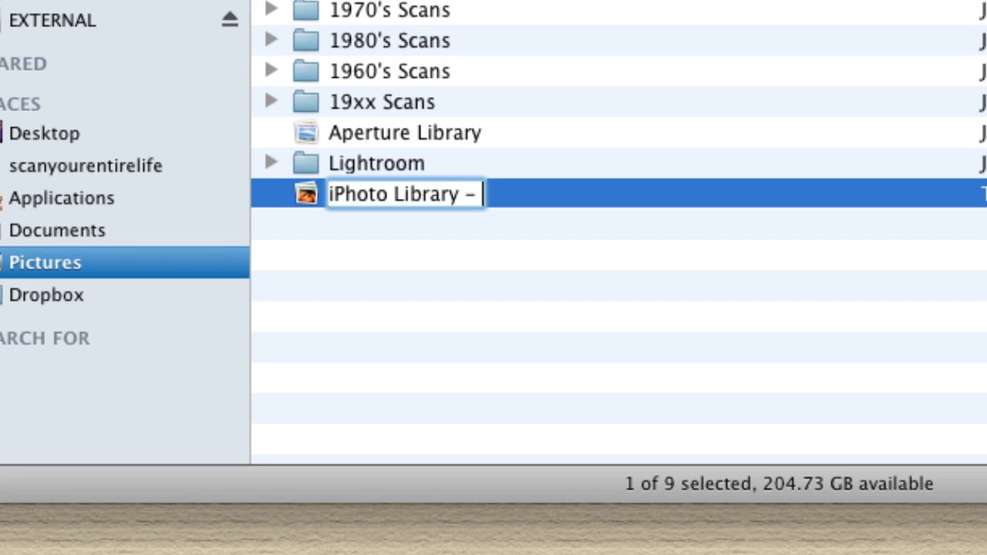
text(old)
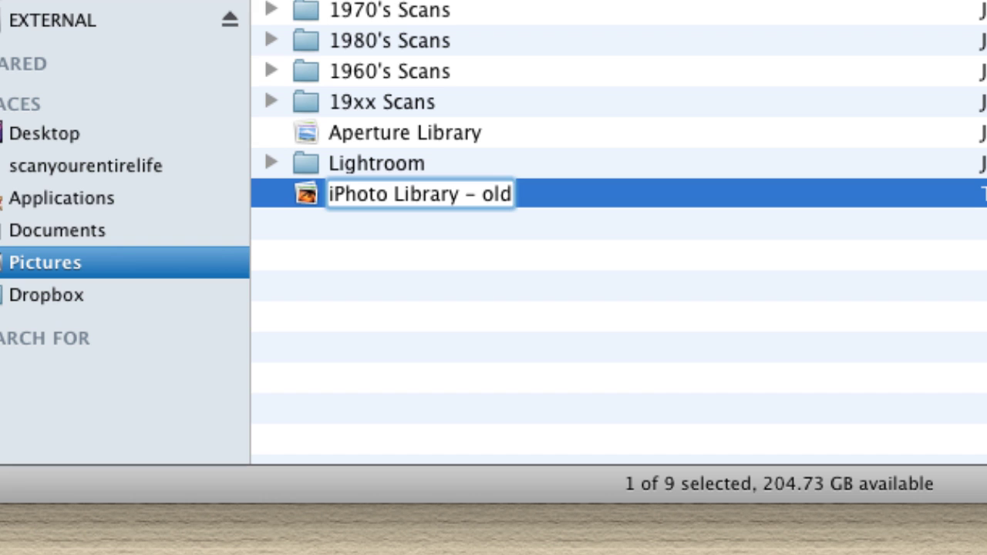
key(Return)
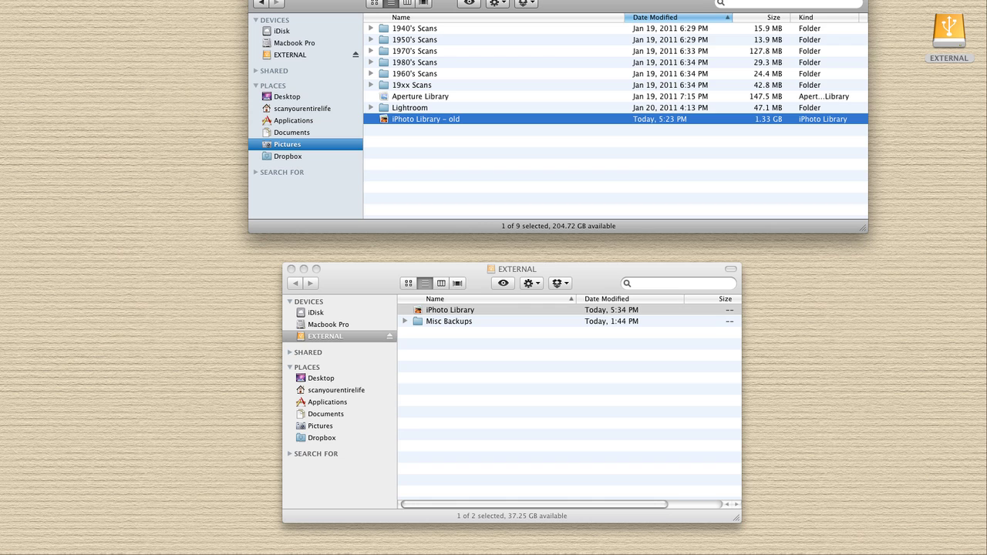
Launch iPhoto with the iPhoto Library on /Volumes/EXTERNAL chosen as its library.
key(alt)
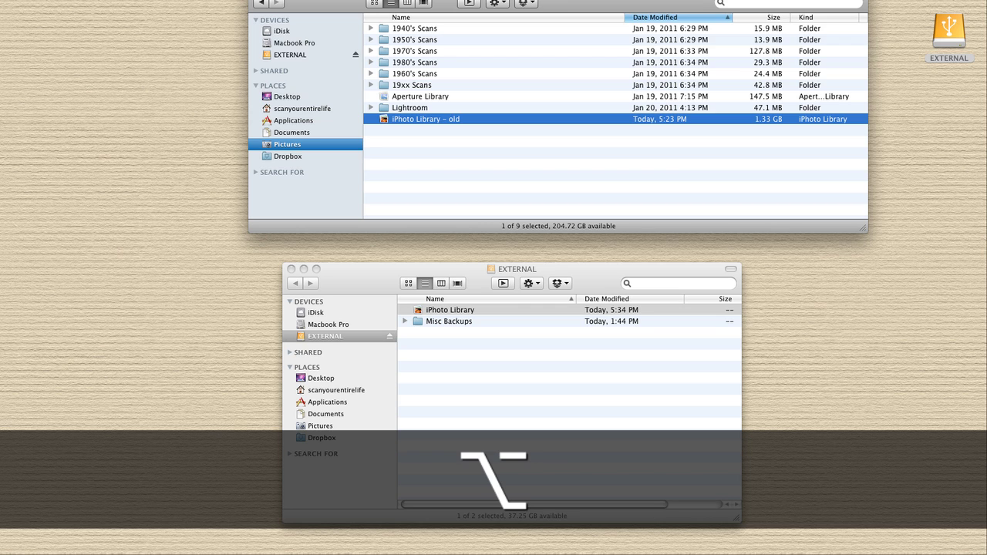
mouse_move(455, 551)
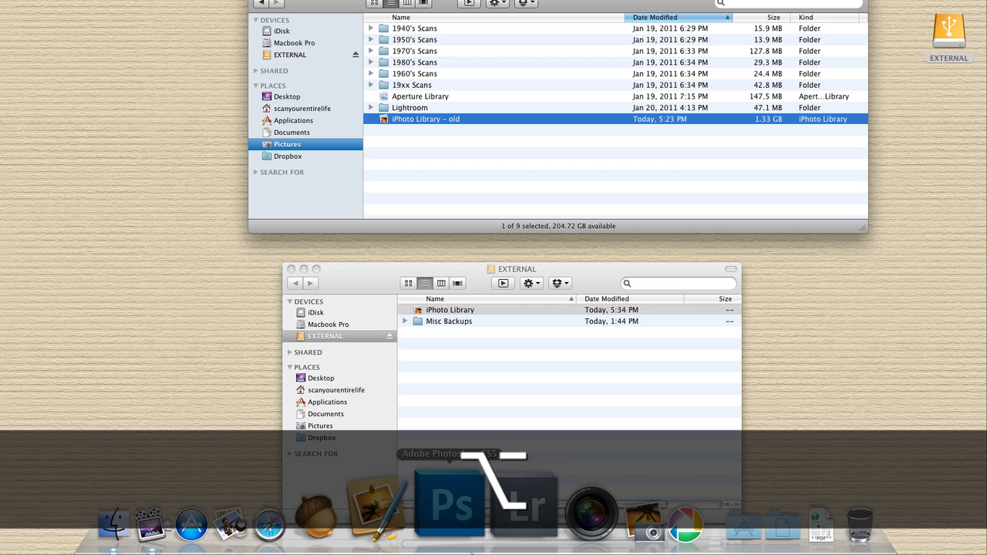
alt+click(575, 505)
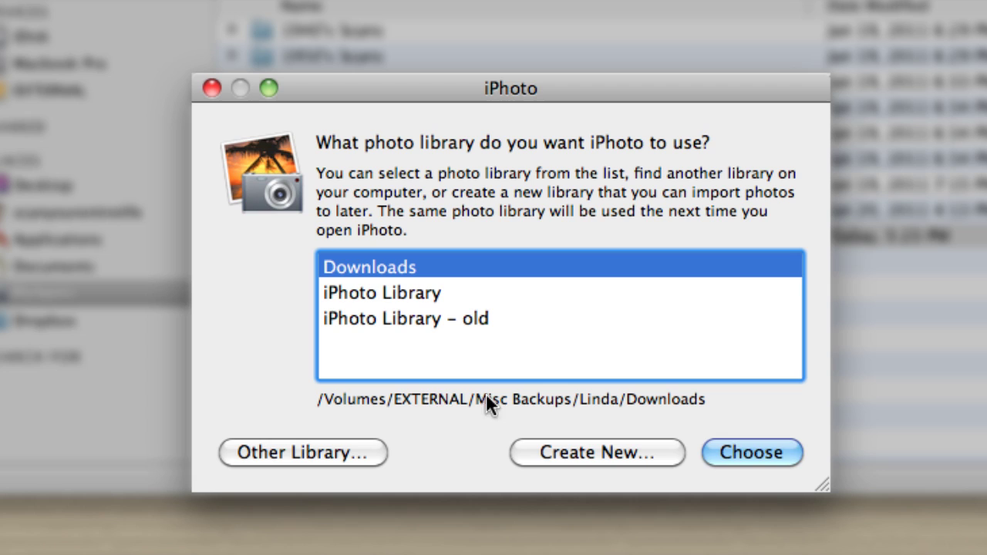
click(366, 293)
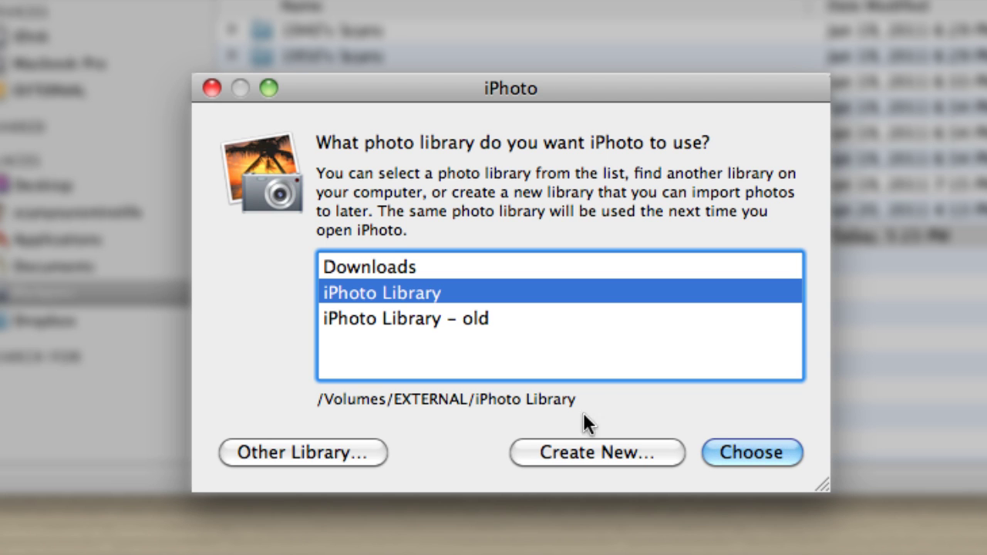
click(749, 452)
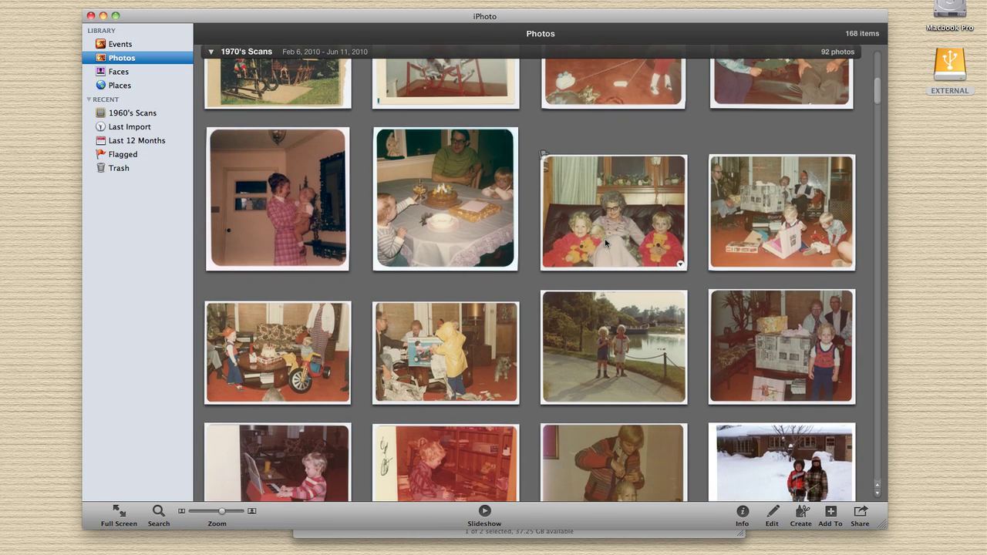
Scroll through the 1970's Scans photos, then quit iPhoto.
scroll(605, 242, down, 5)
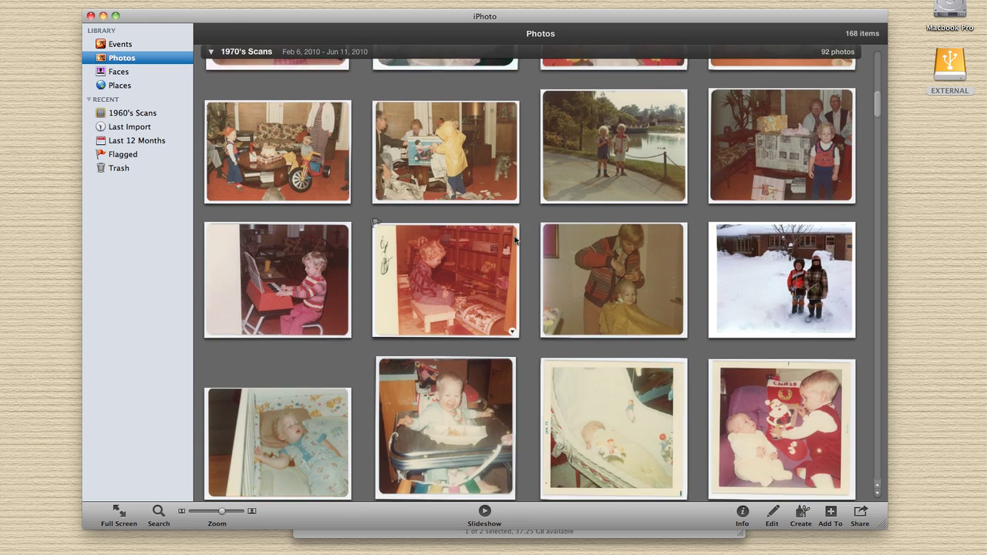
scroll(515, 241, down, 2)
key(super+q)
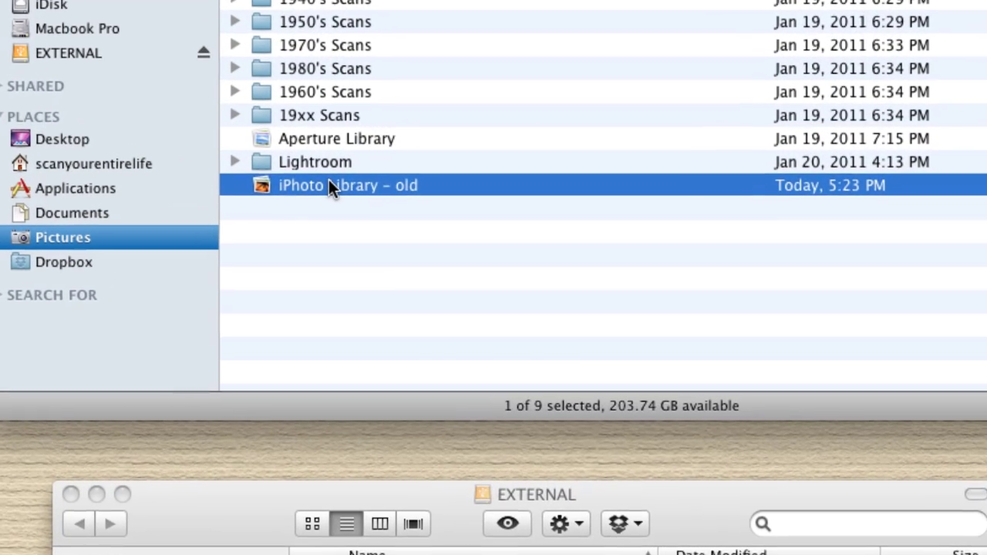
Move 'iPhoto Library - old' from Pictures to the Trash.
right_click(330, 182)
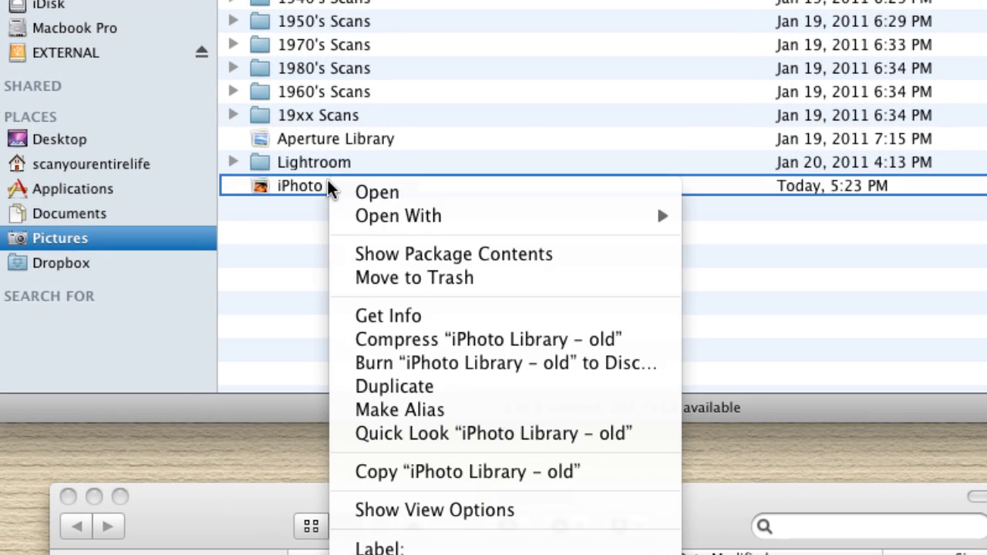
click(369, 278)
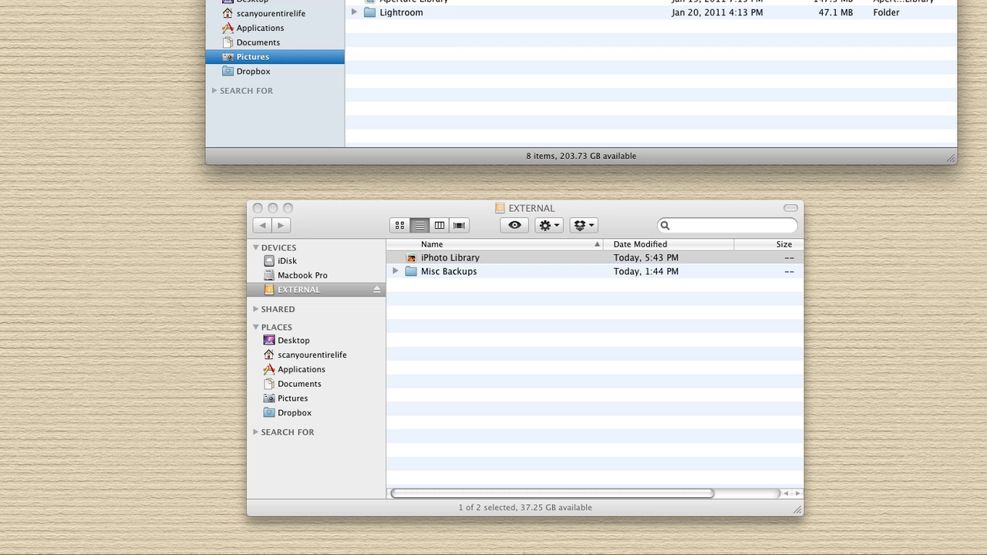
Relaunch iPhoto into the EXTERNAL library, view the snow photo full size, then empty the Trash.
mouse_move(457, 554)
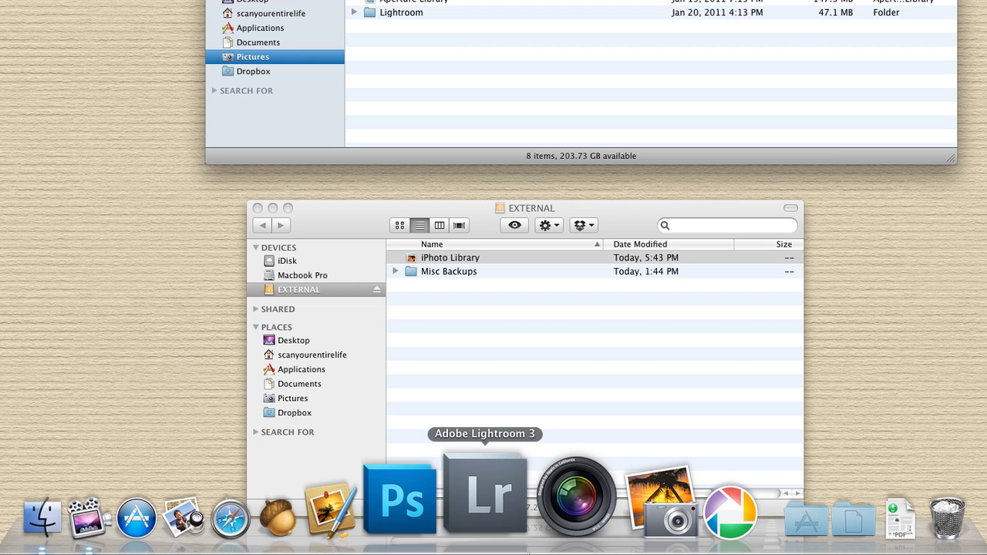
click(590, 515)
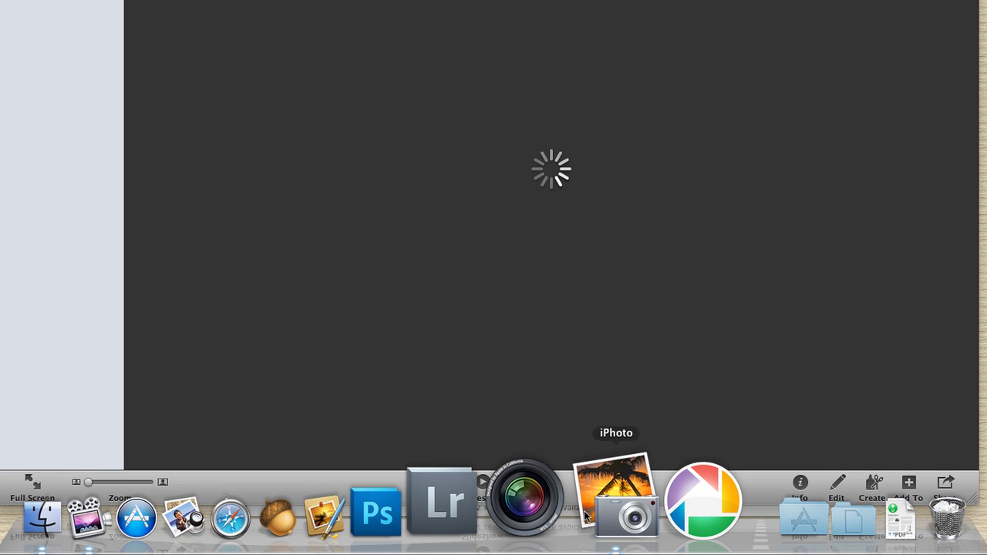
scroll(447, 291, down, 5)
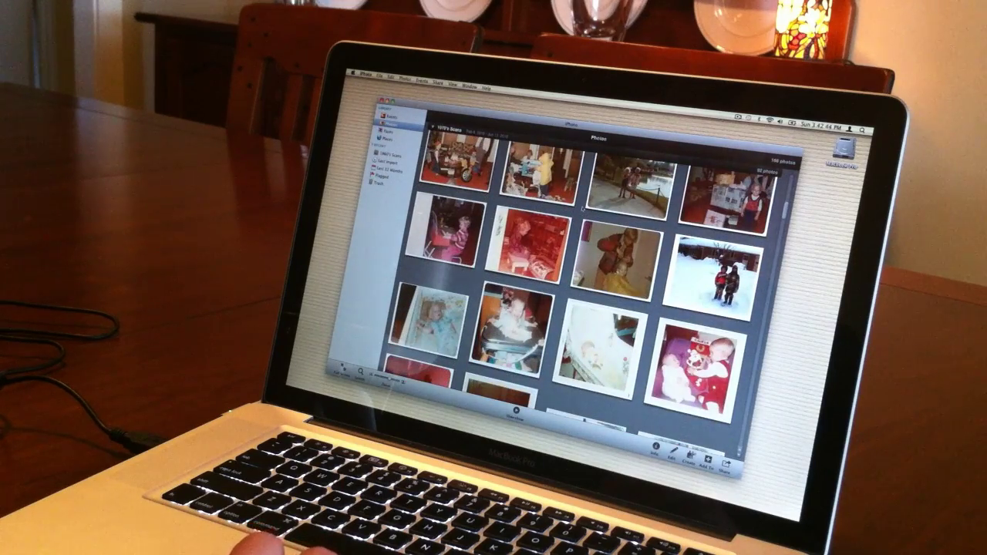
scroll(582, 208, down, 10)
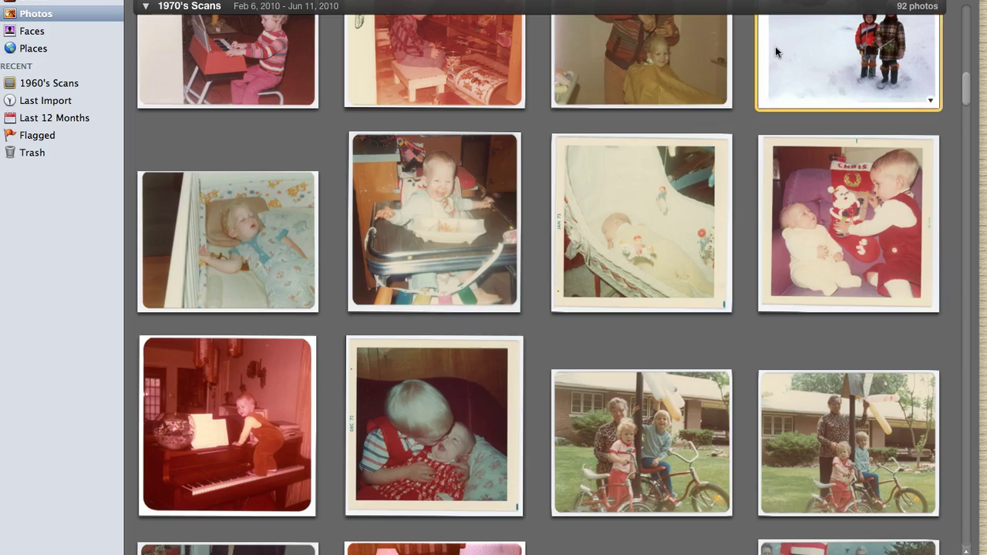
double_click(775, 46)
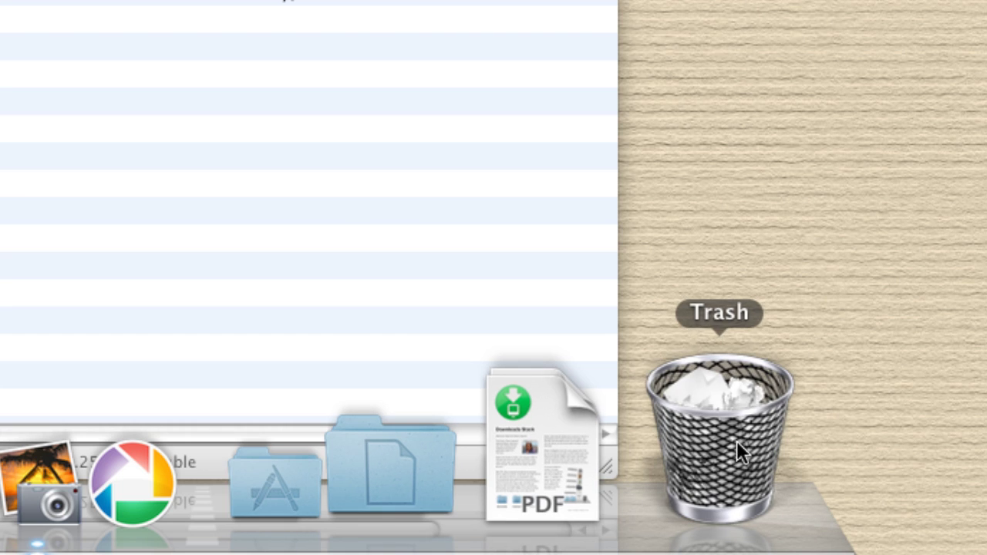
right_click(737, 448)
click(753, 298)
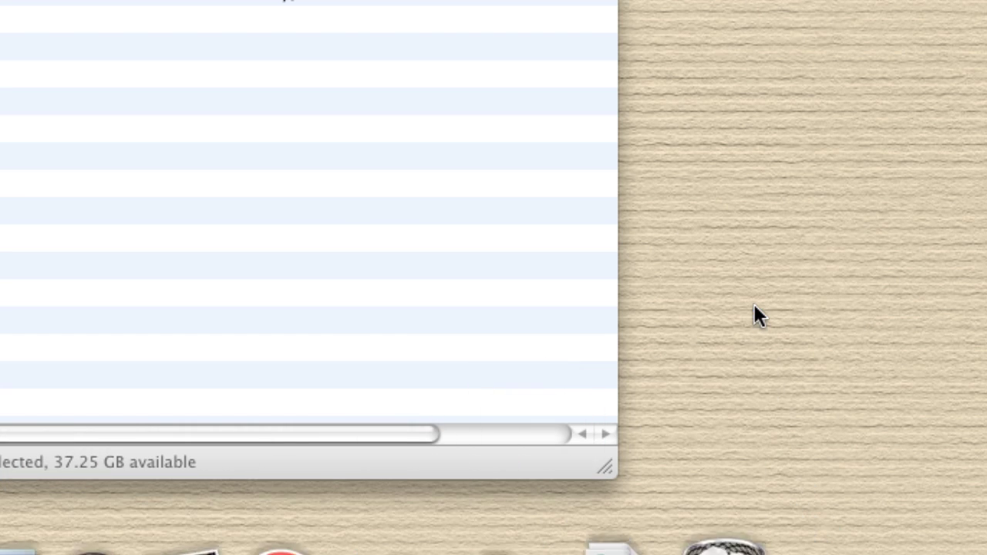